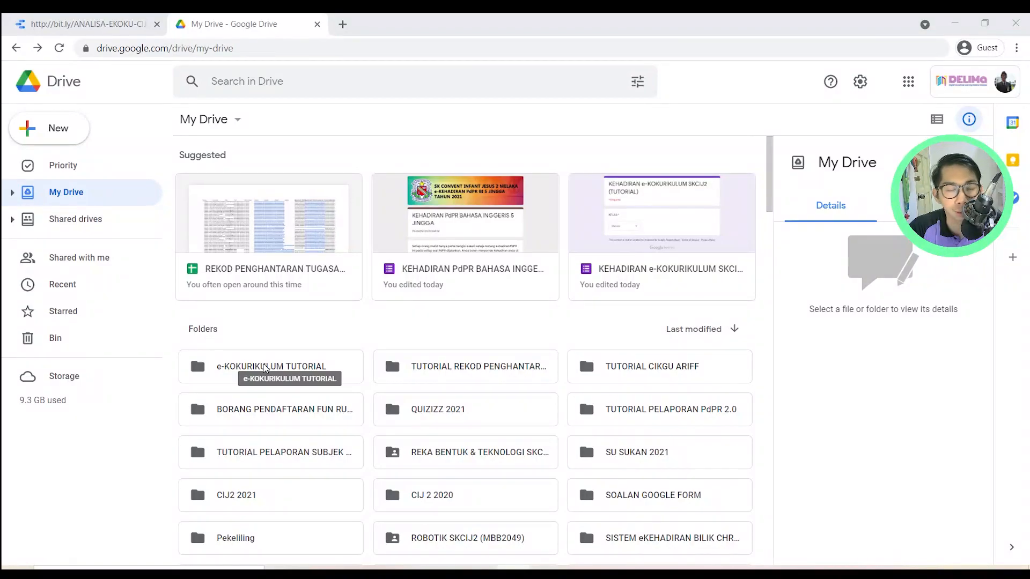
- Open the form KEHADIRAN e-KOKURIKULUM SKCIJ2 (TUTORIAL) from the e-KOKURIKULUM TUTORIAL folder and bring up the marketplace of Forms add-ons
double_click(265, 367)
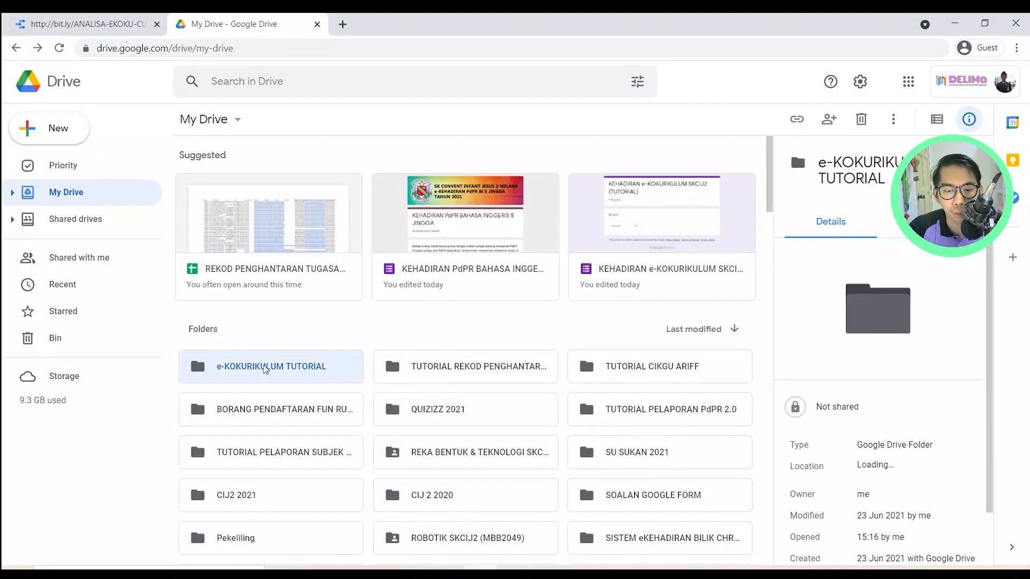
double_click(445, 276)
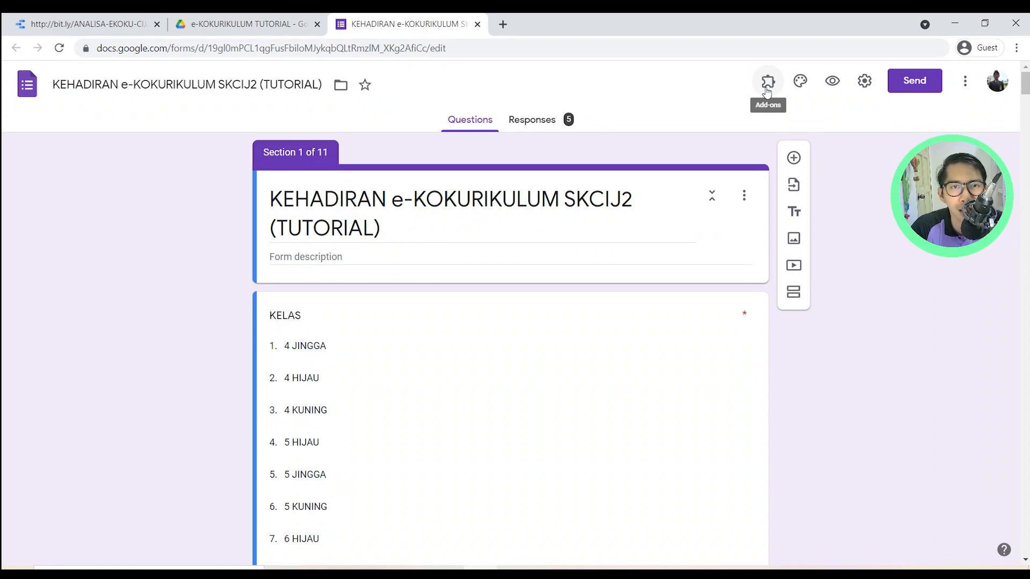
left_click(965, 88)
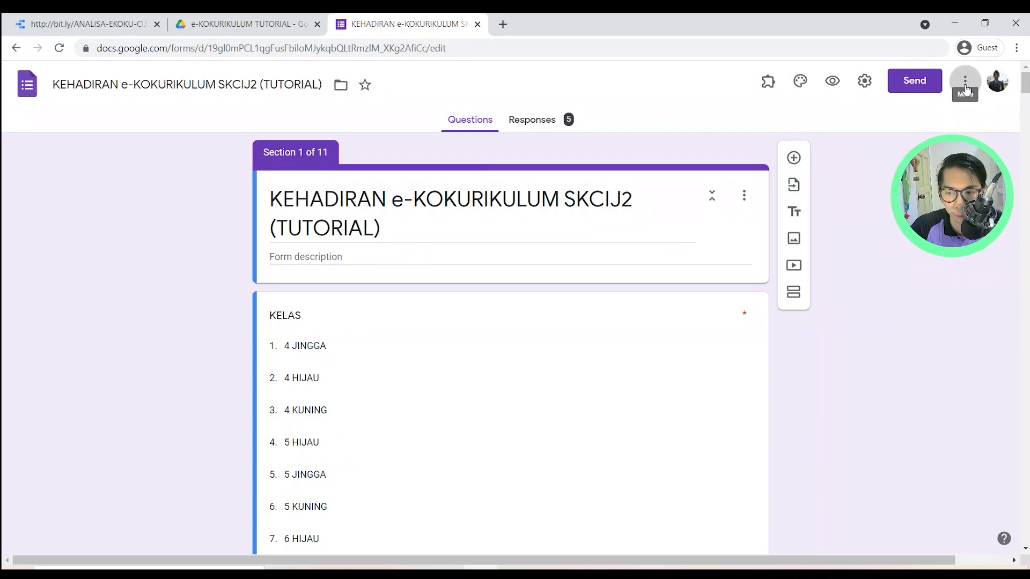
left_click(930, 386)
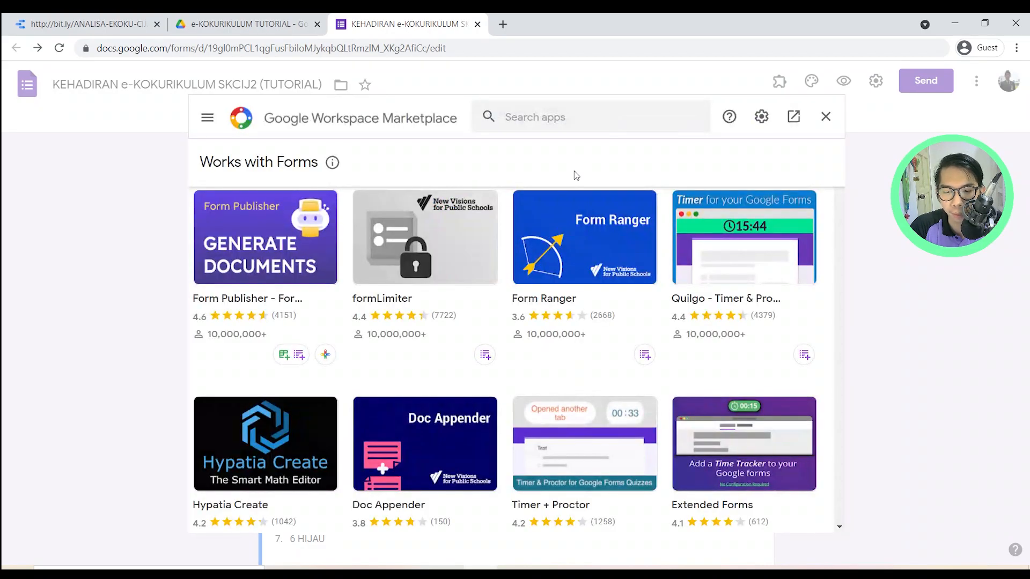
- Search the marketplace for Choice Eliminator 2 and open that add-on's page
left_click(542, 119)
type("choice")
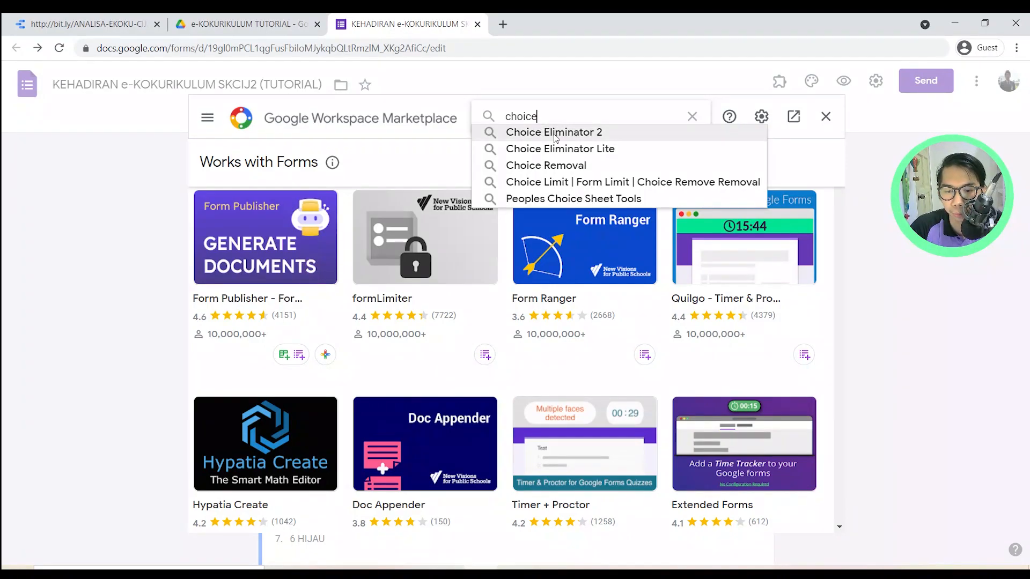
left_click(590, 133)
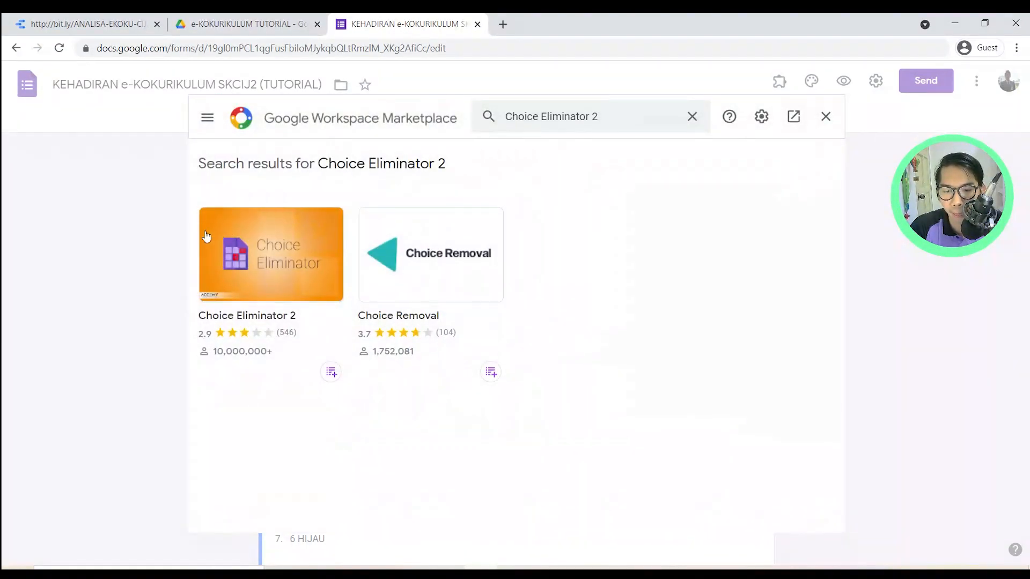
left_click(224, 260)
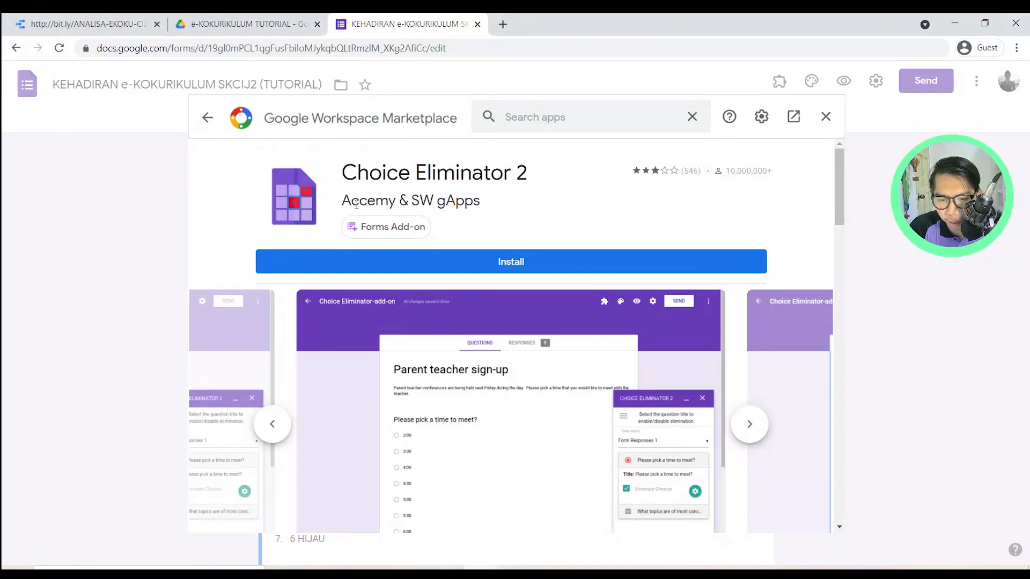
- Install the Choice Eliminator 2 add-on, granting it the requested access to the Google account, and return to the form
left_click_drag(337, 166, 339, 202)
left_click(509, 201)
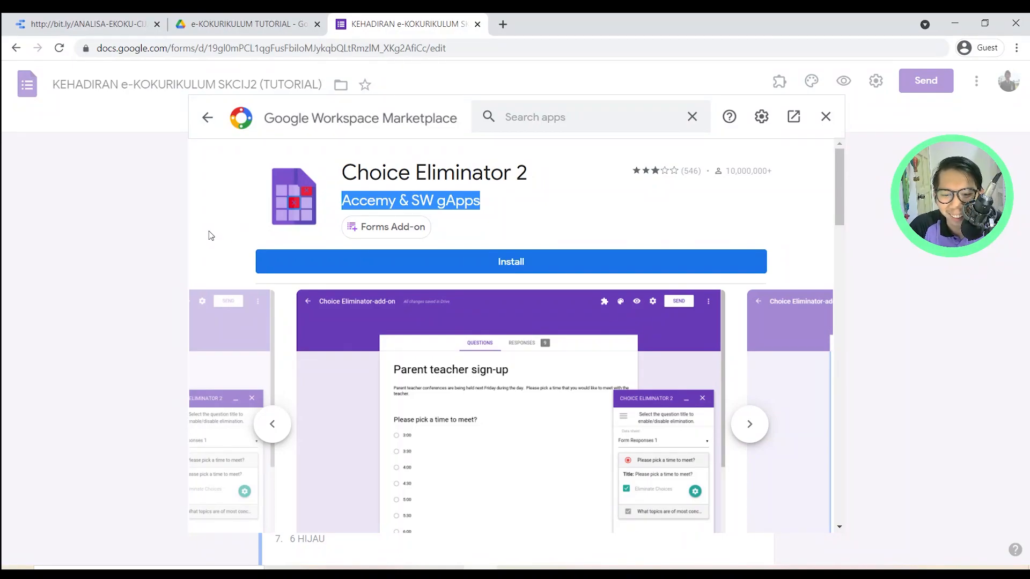
left_click(289, 264)
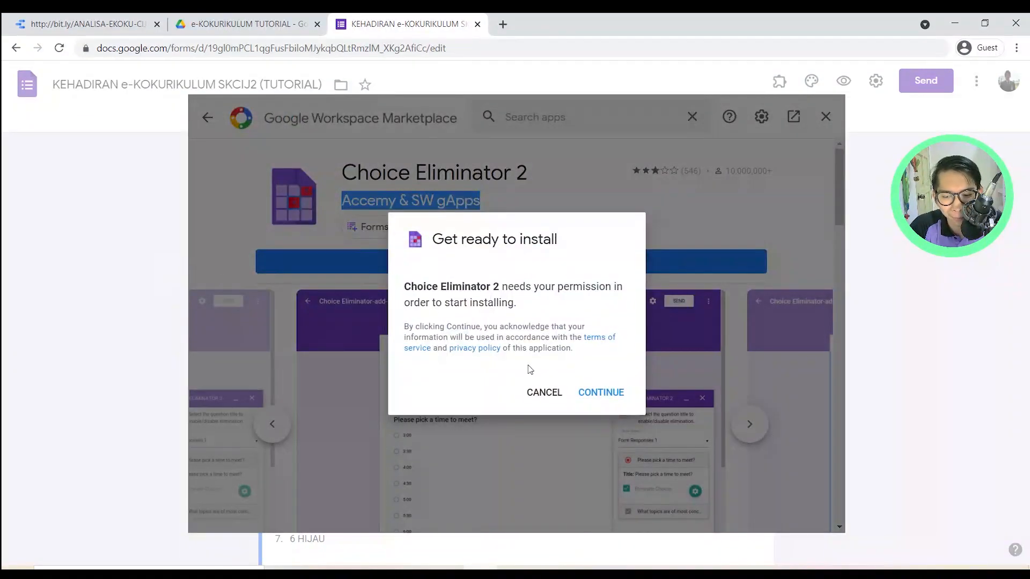
left_click(602, 393)
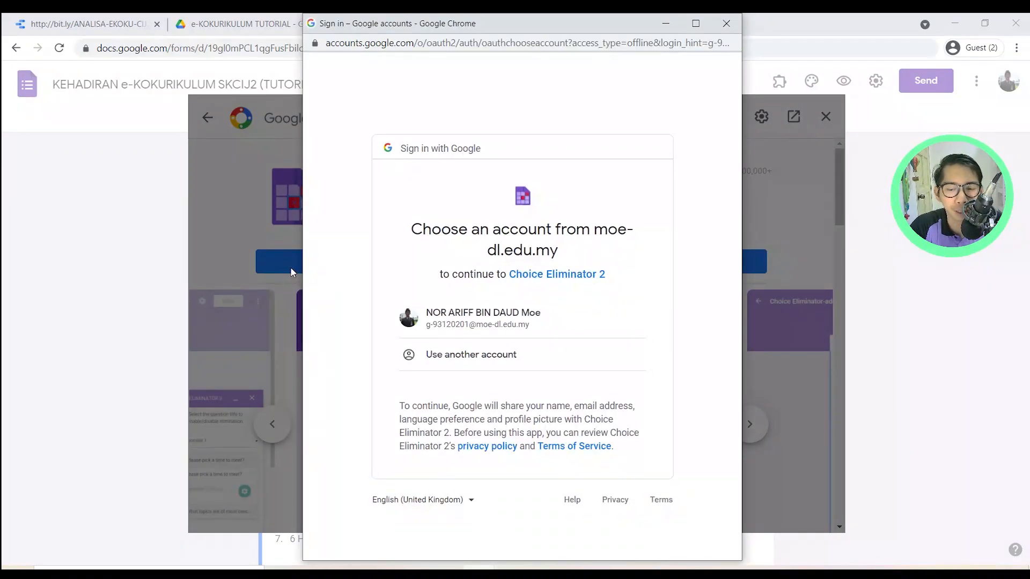
left_click(461, 311)
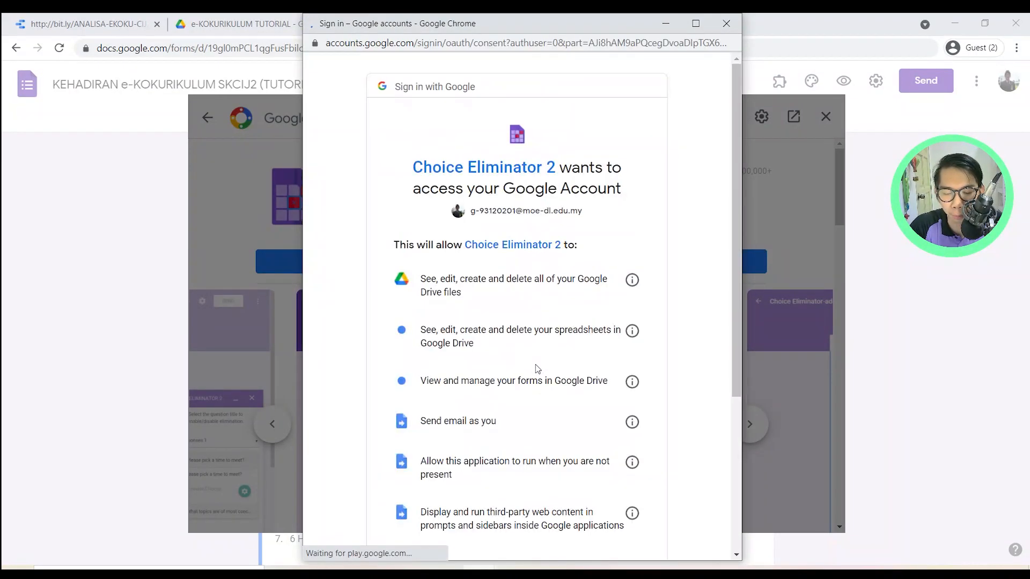
scroll(549, 377, "down", 4)
left_click(586, 458)
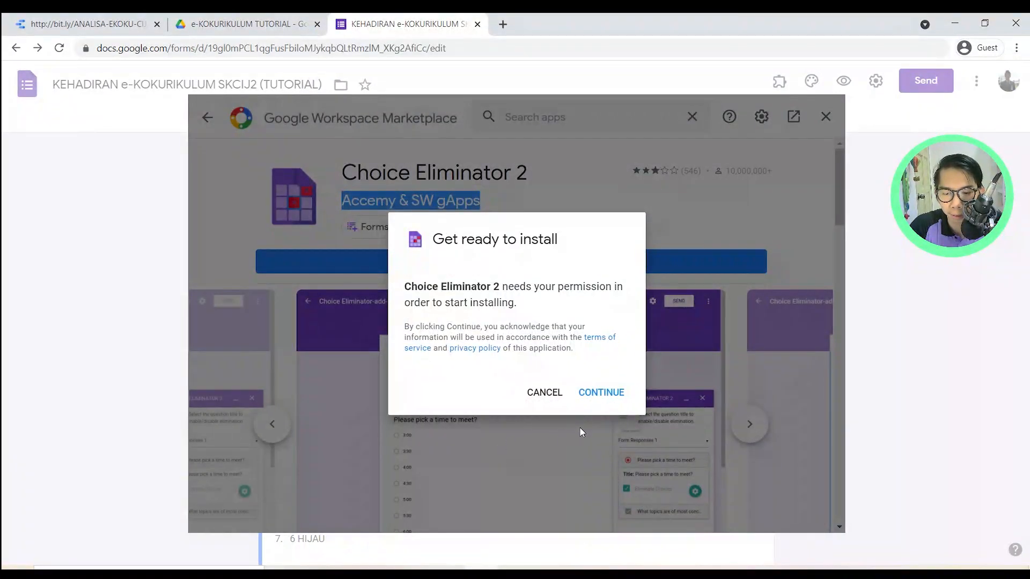
left_click(587, 387)
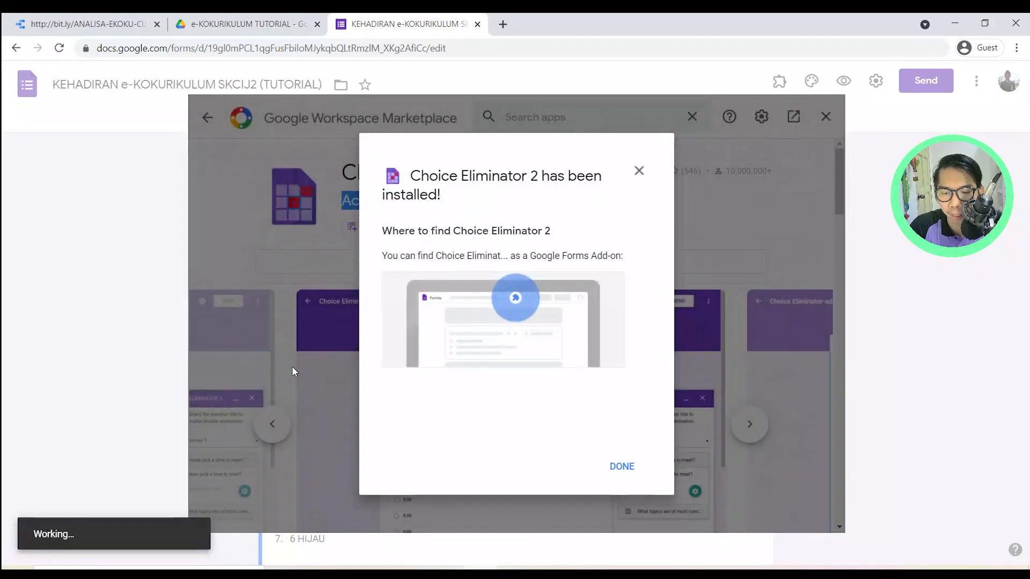
left_click(619, 466)
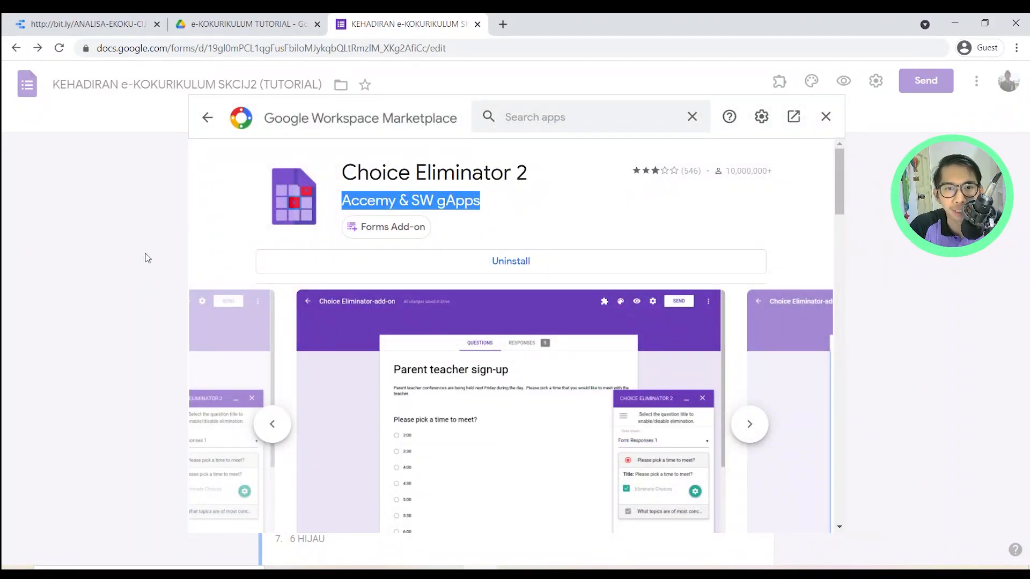
left_click(825, 117)
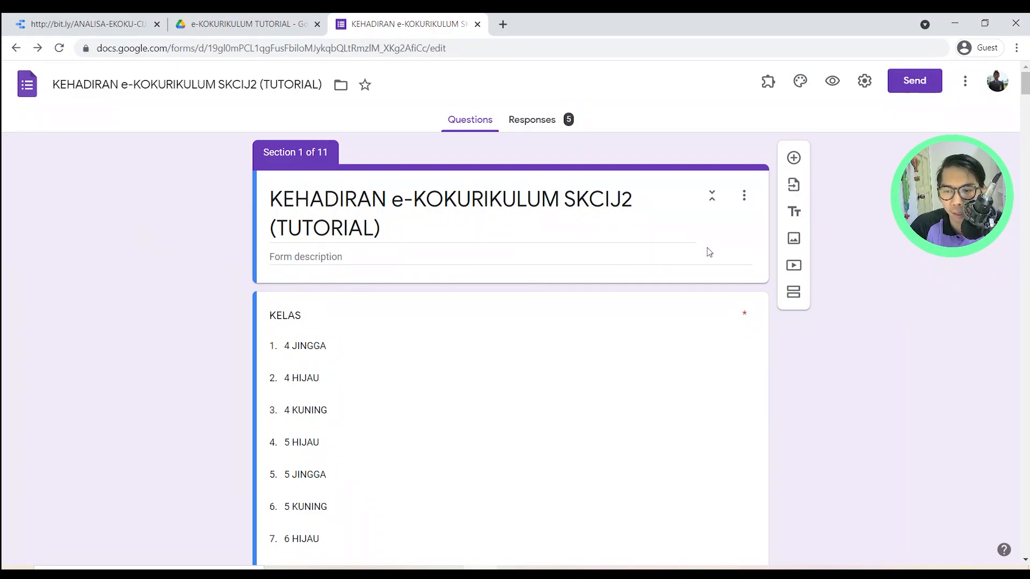
- Open the Choice Eliminator 2 configuration for the attendance form
left_click(767, 83)
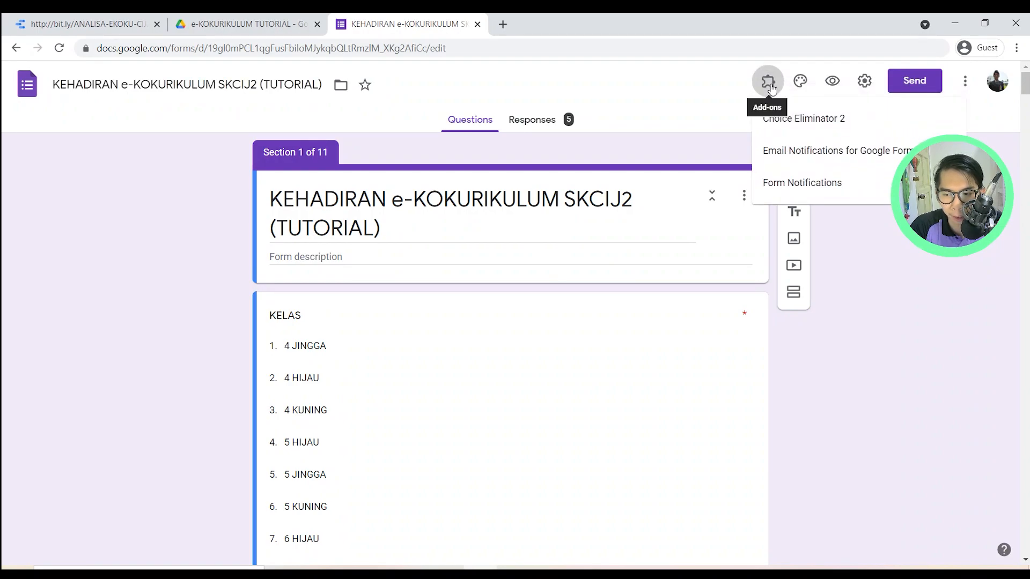
left_click(900, 119)
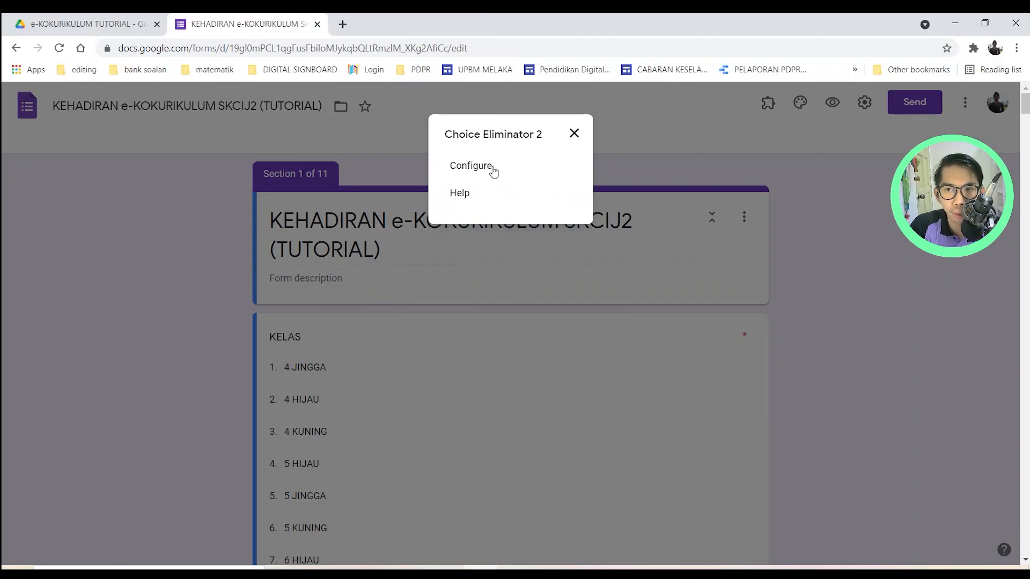
left_click(493, 169)
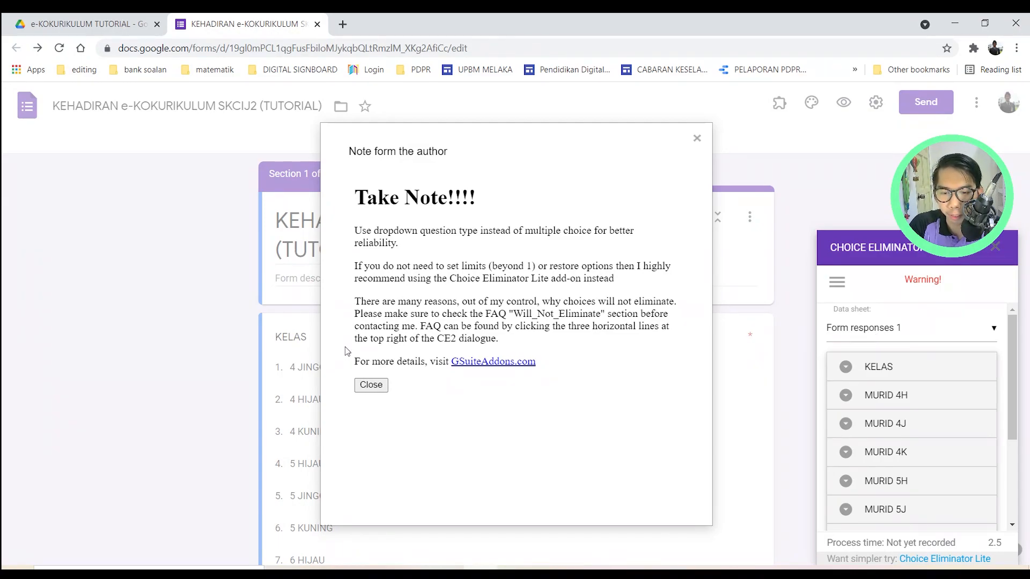
left_click_drag(358, 197, 482, 196)
left_click(509, 221)
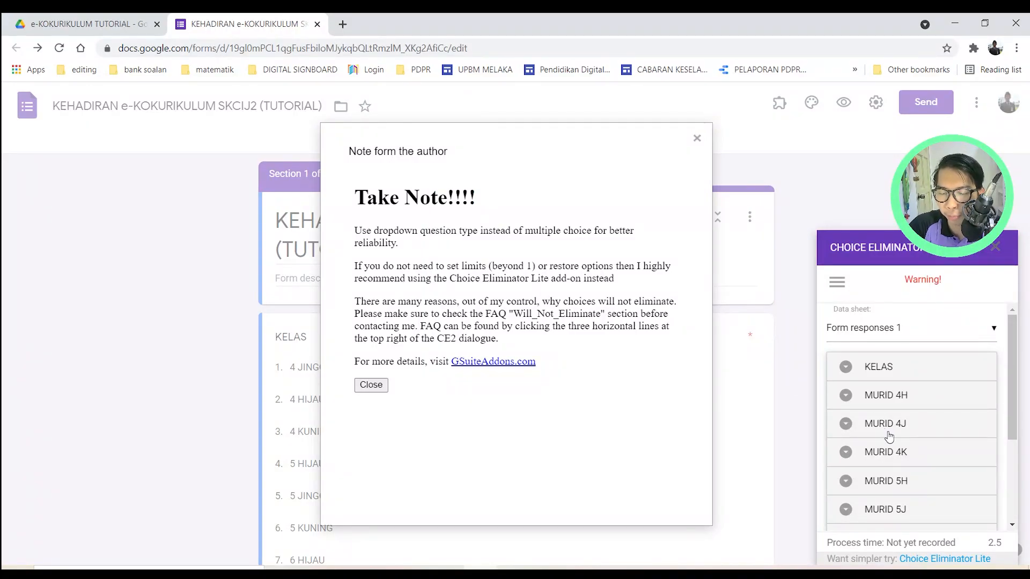
- Enable Eliminate Choices for every class question from MURID 4H to MURID 6K
scroll(887, 436, "down", 5)
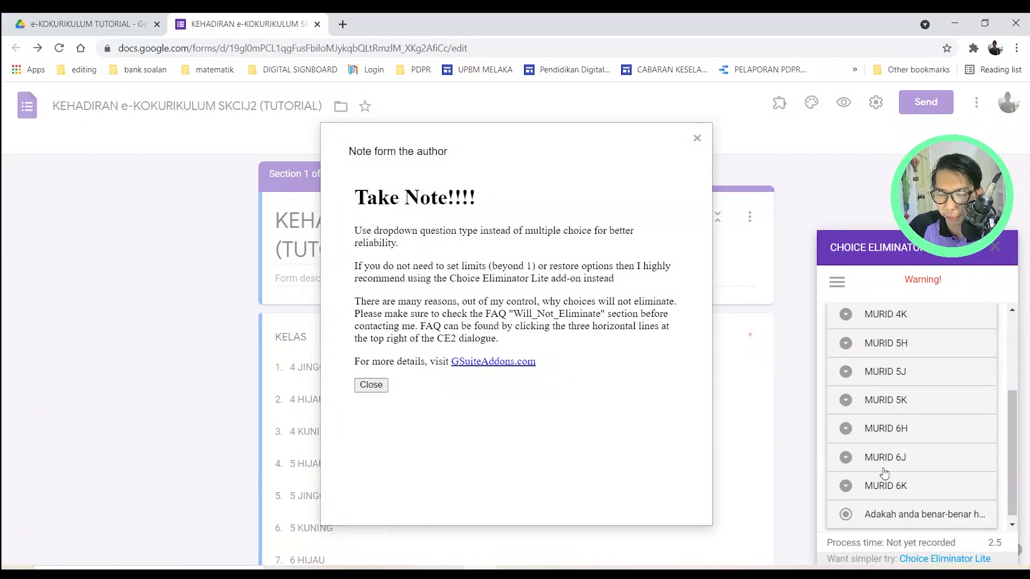
scroll(866, 413, "up", 5)
left_click(853, 389)
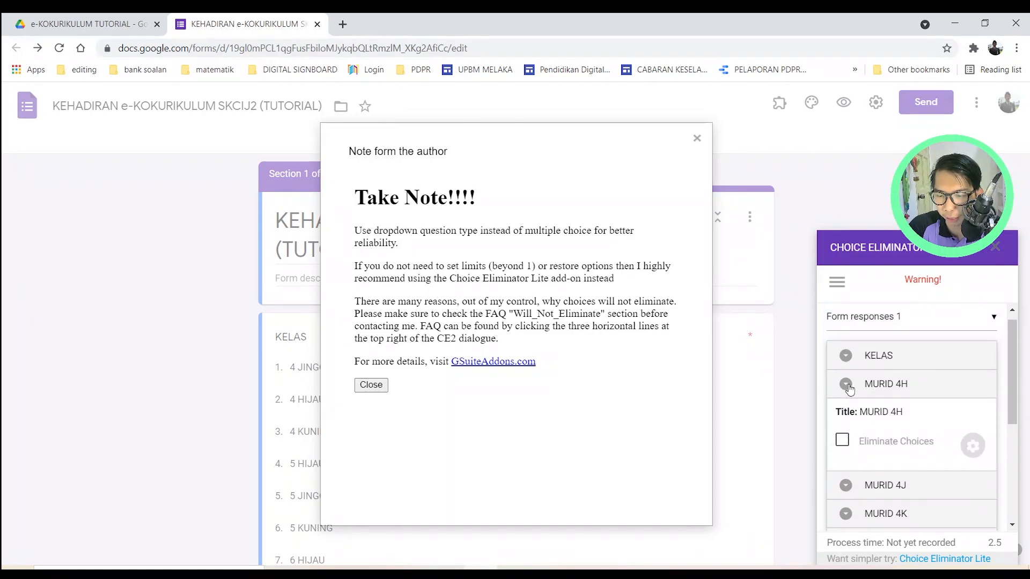
left_click(841, 440)
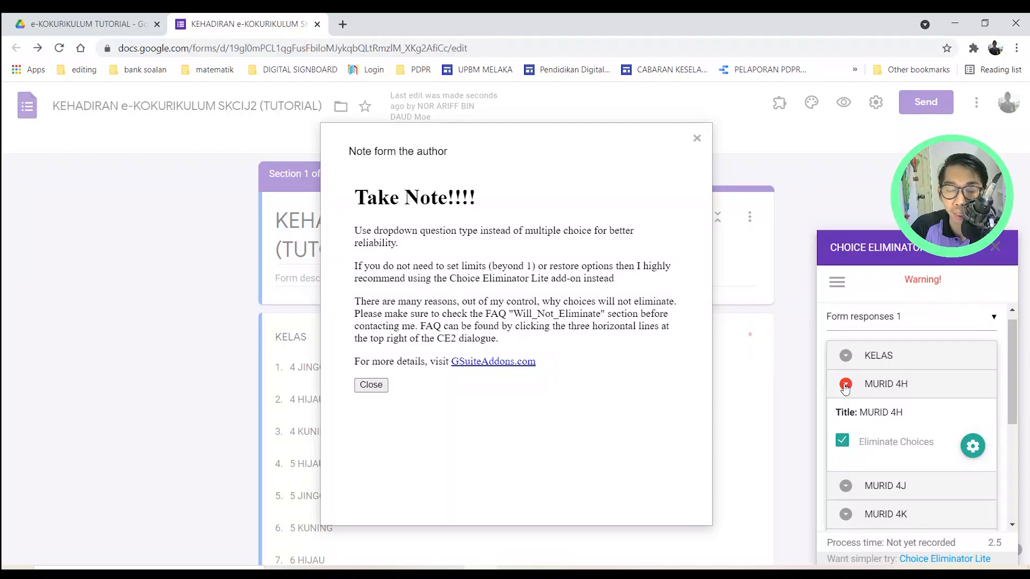
scroll(853, 429, "down", 2)
left_click(846, 421)
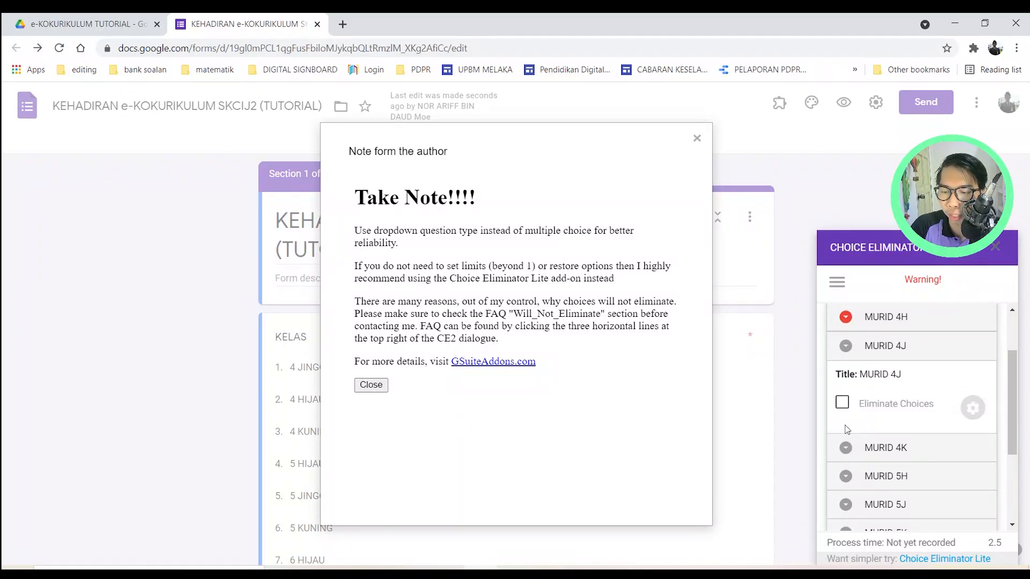
left_click(843, 405)
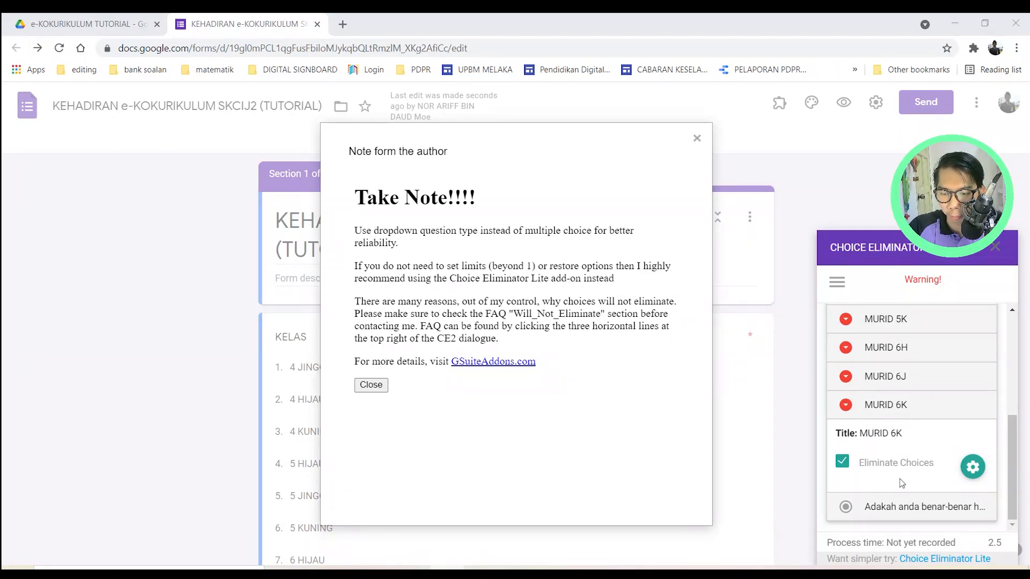
- Review the list of MURID questions in the add-on and read the author's note about the recommended question type
scroll(889, 443, "up", 5)
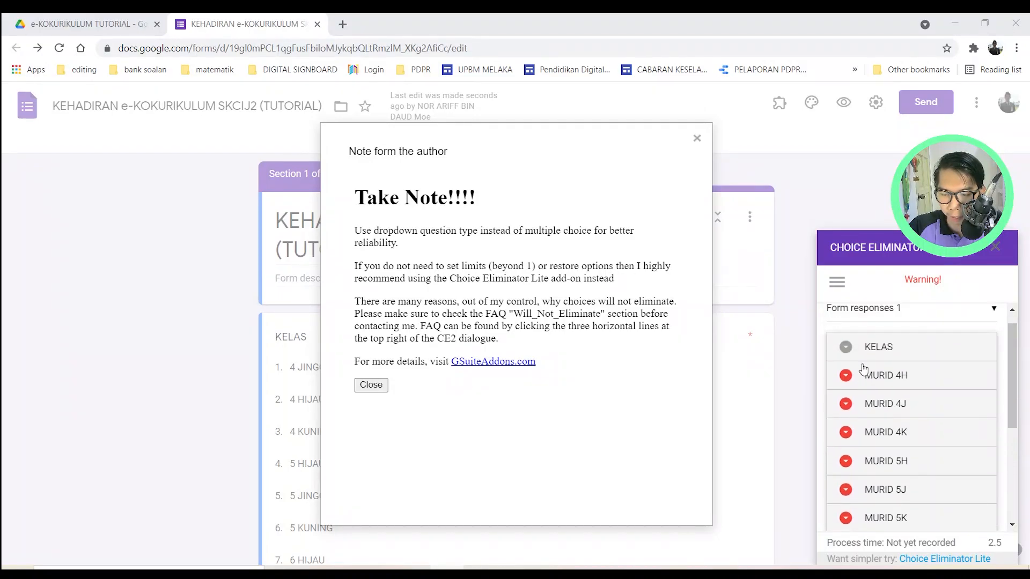
scroll(850, 462, "down", 5)
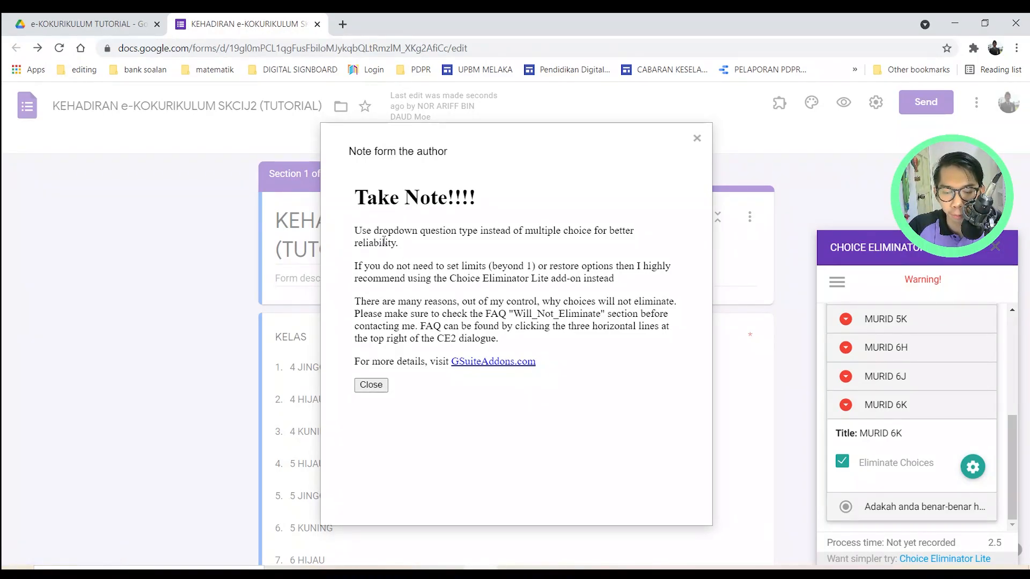
left_click_drag(355, 230, 610, 232)
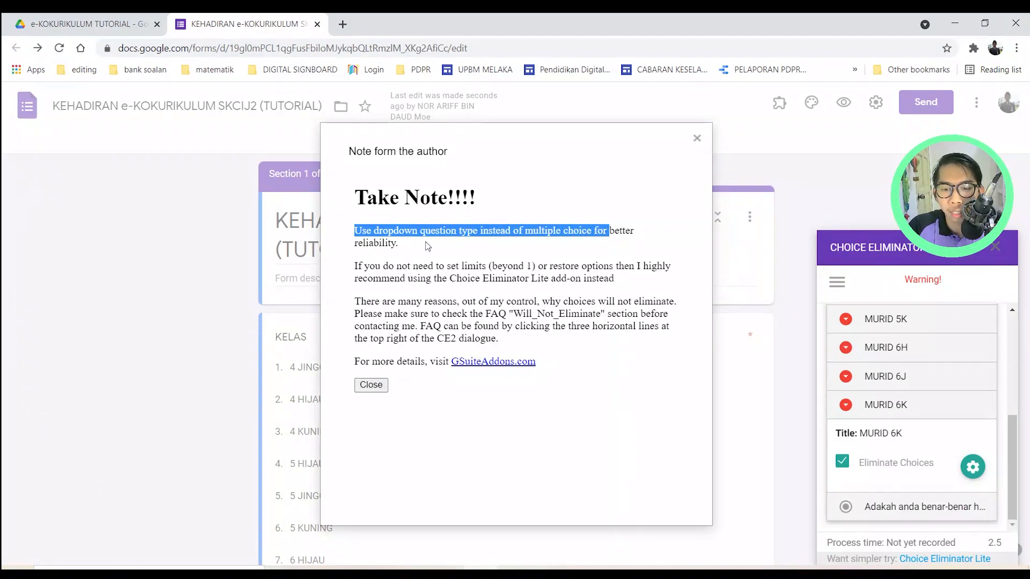
left_click(376, 232)
left_click_drag(354, 230, 474, 232)
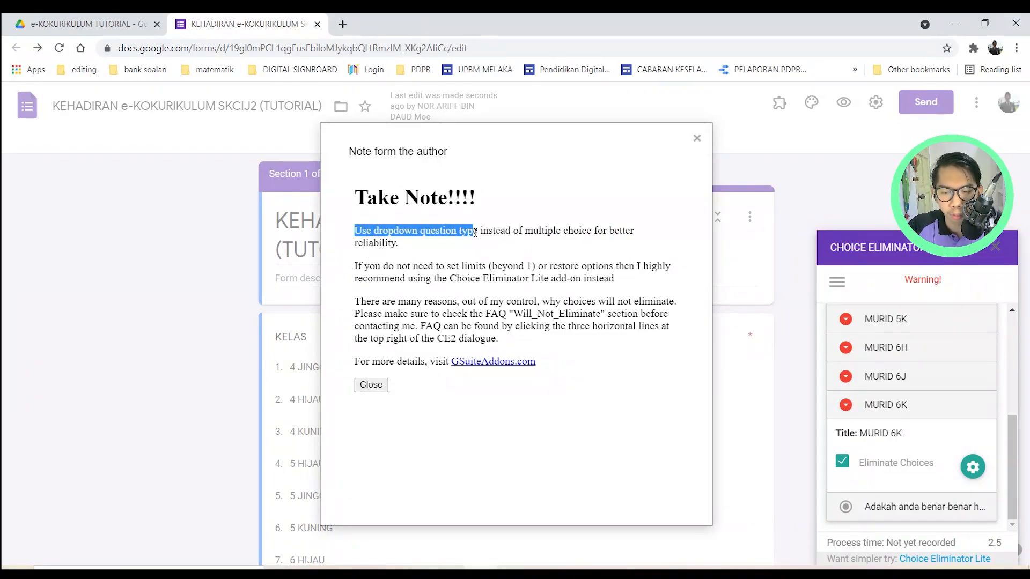
left_click(483, 257)
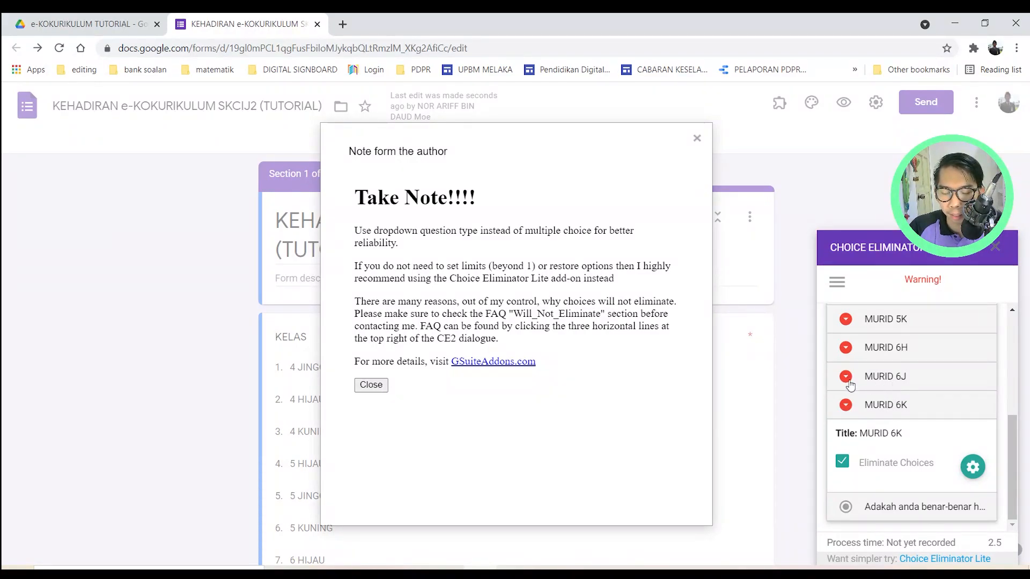
- Open the choice options of the MURID 4H question in Choice Eliminator 2
left_click(884, 404)
scroll(879, 402, "up", 2)
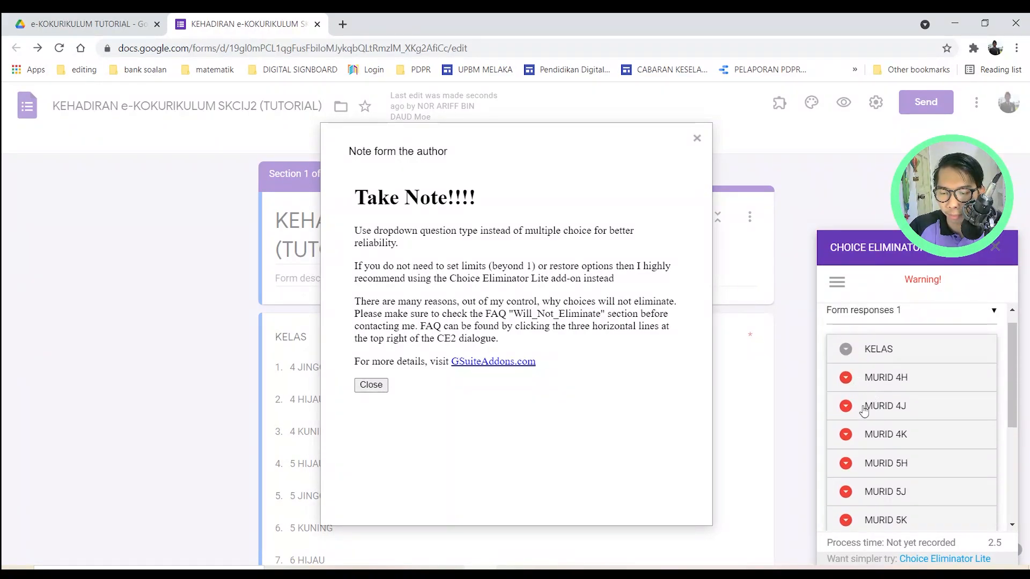
left_click(891, 377)
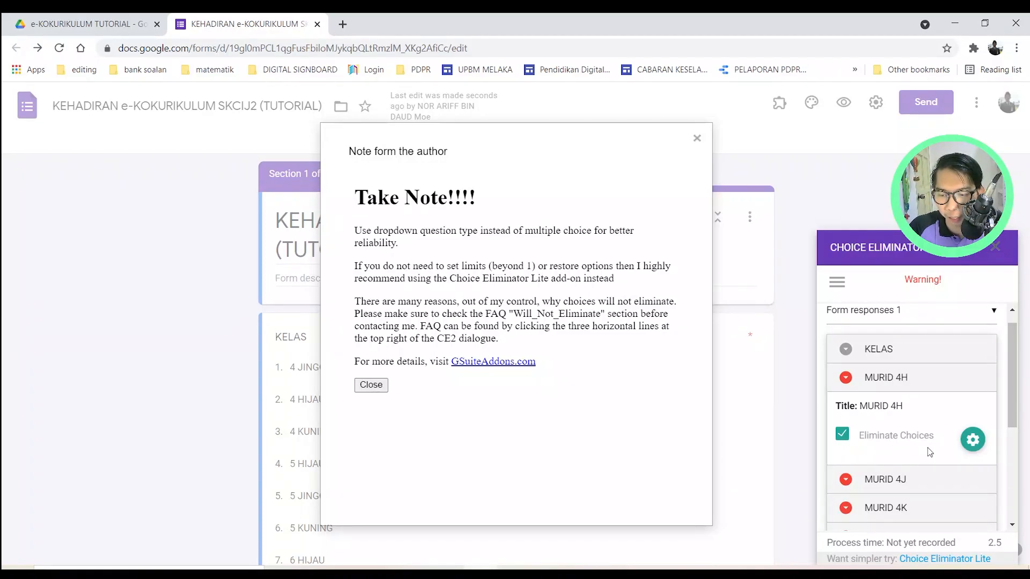
left_click(972, 445)
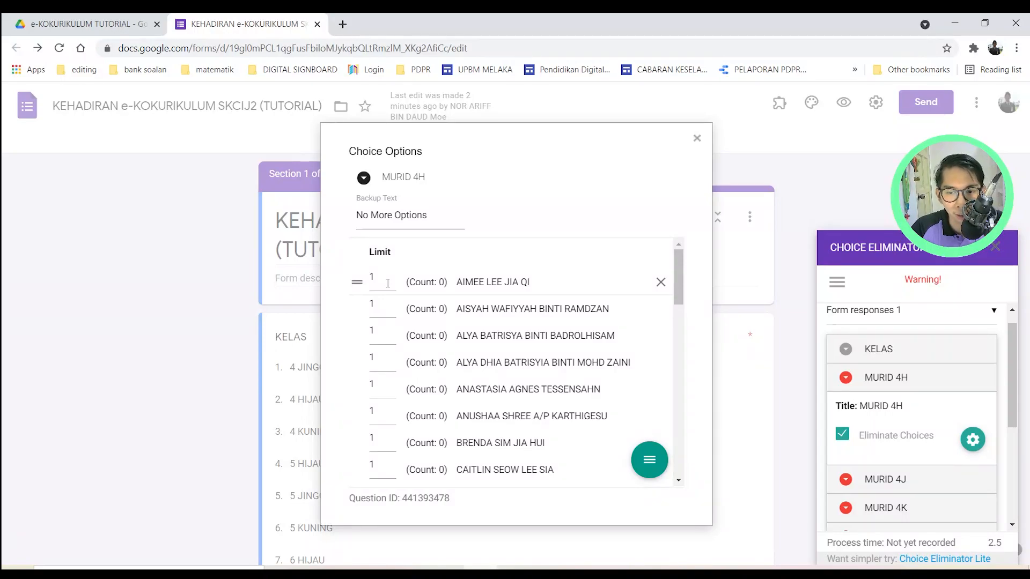
- Set the MURID 4H backup text to "Nama anda akan dikeluarkan setelah berjaya mengisi kehadiran ini." and close the add-on
double_click(405, 216)
left_click(443, 216)
triple_click(425, 214)
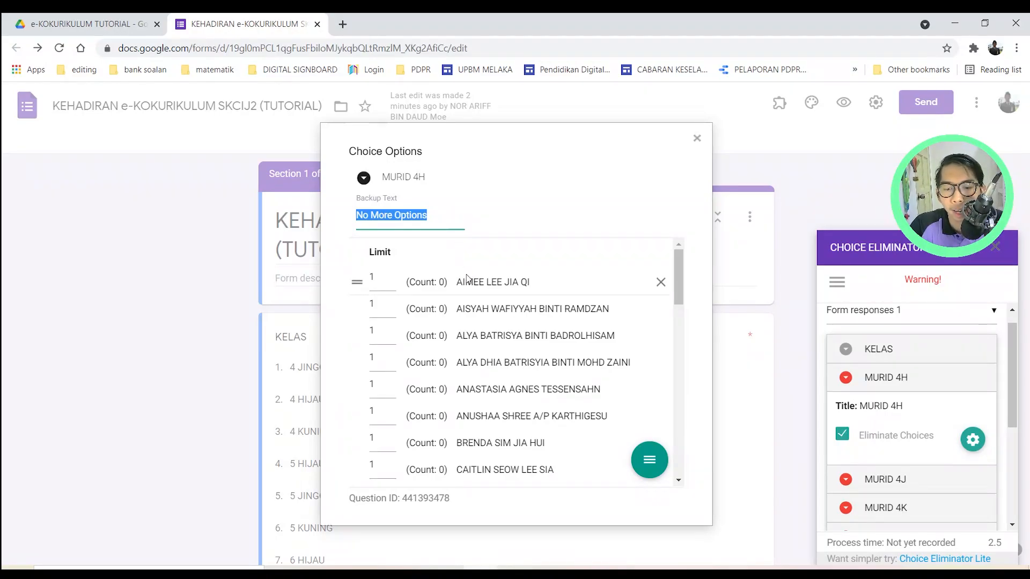
left_click_drag(430, 215, 302, 217)
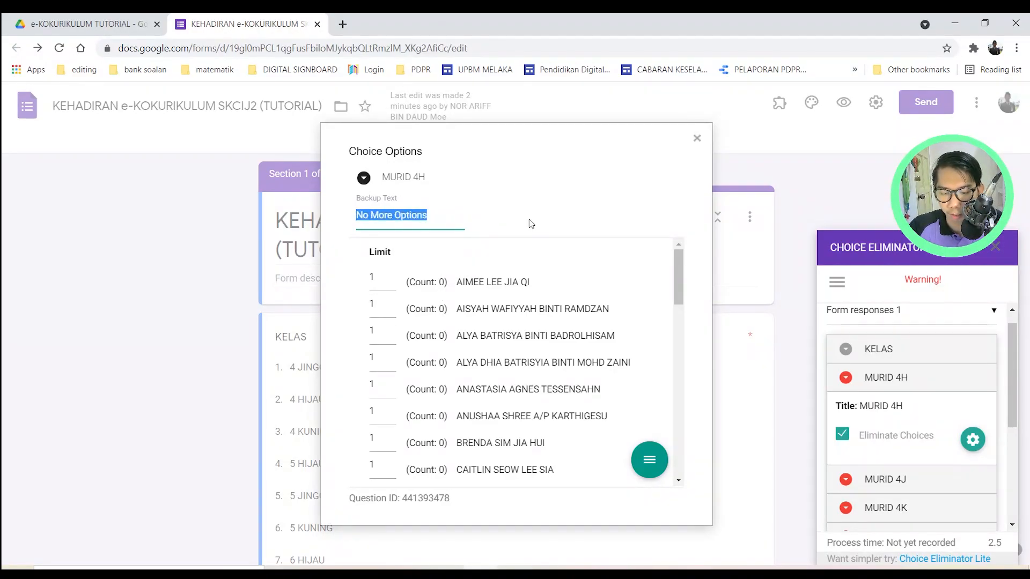
type("Nama a")
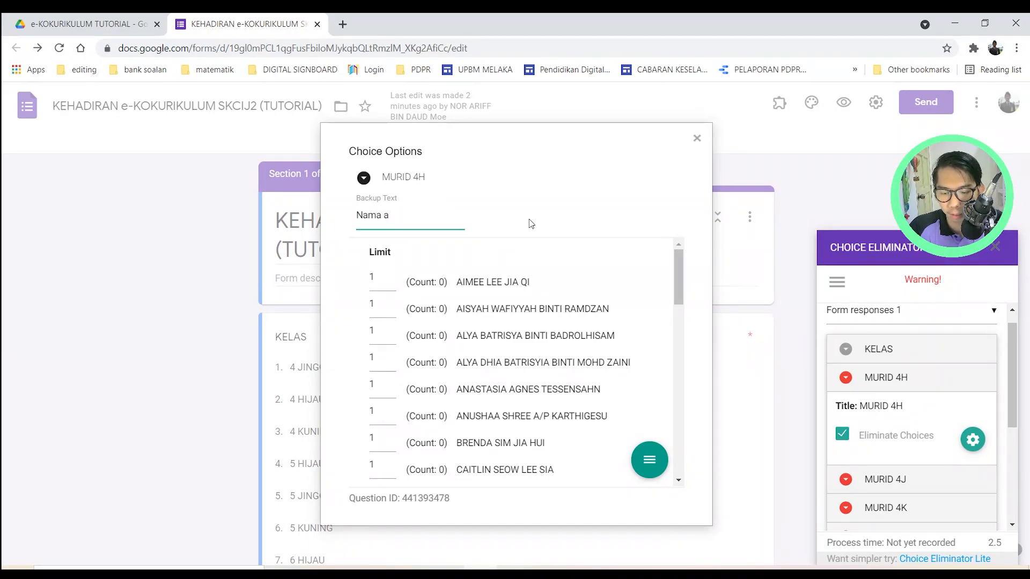
type("nda akan dikeluarkan ")
type("se")
type("tel")
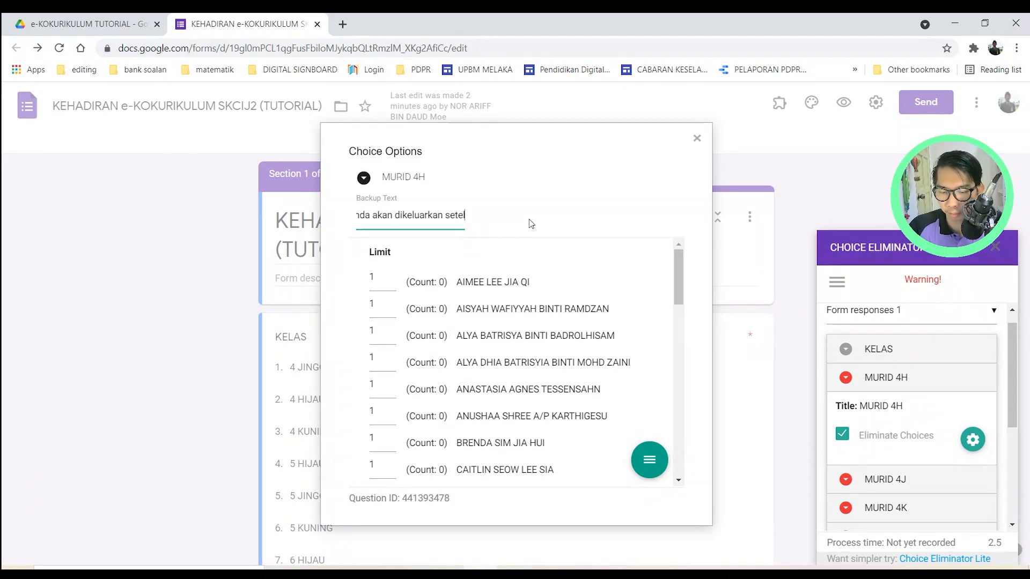
type("ah berjaya meng")
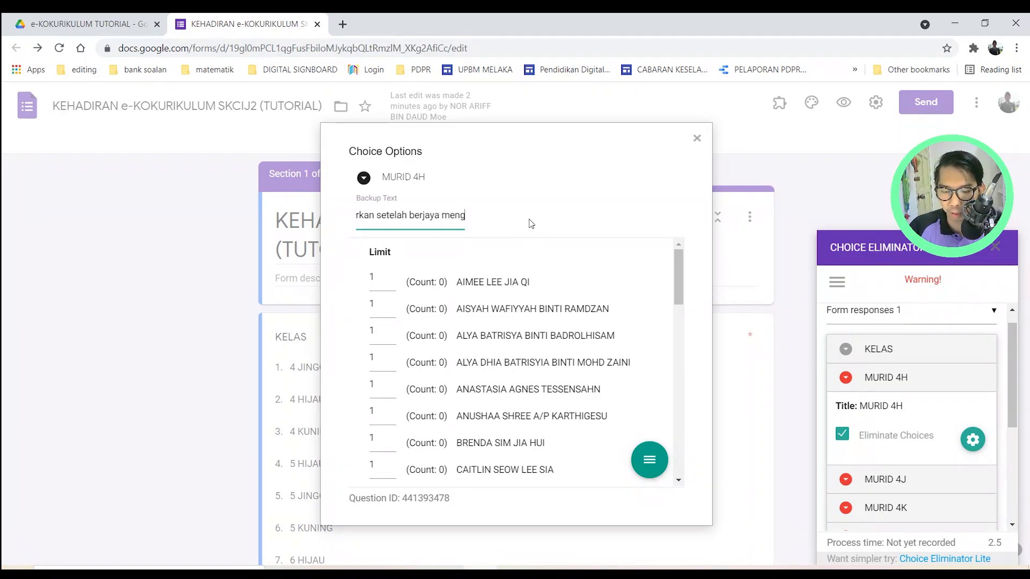
type("isi kehadiran ini.")
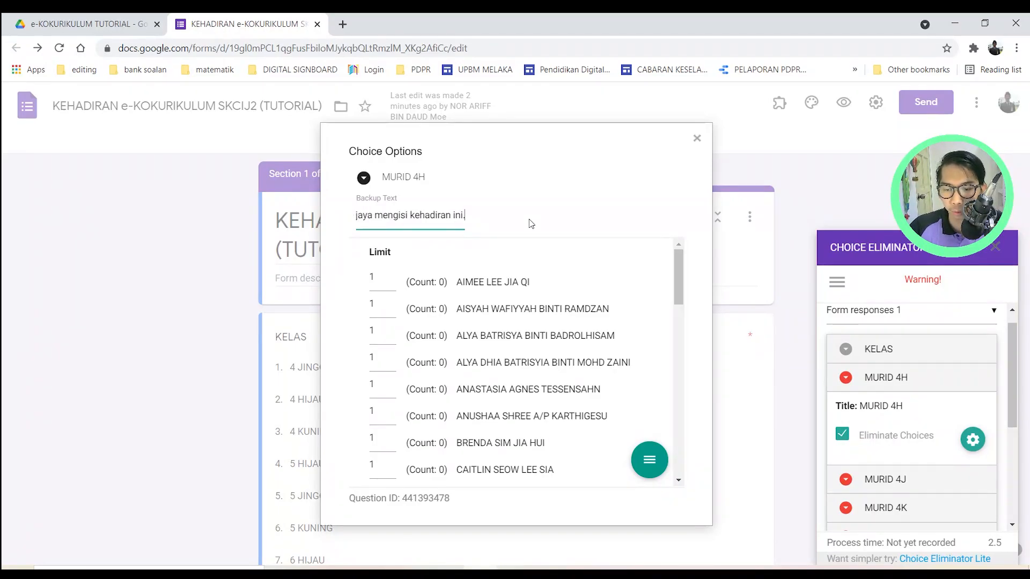
left_click(576, 185)
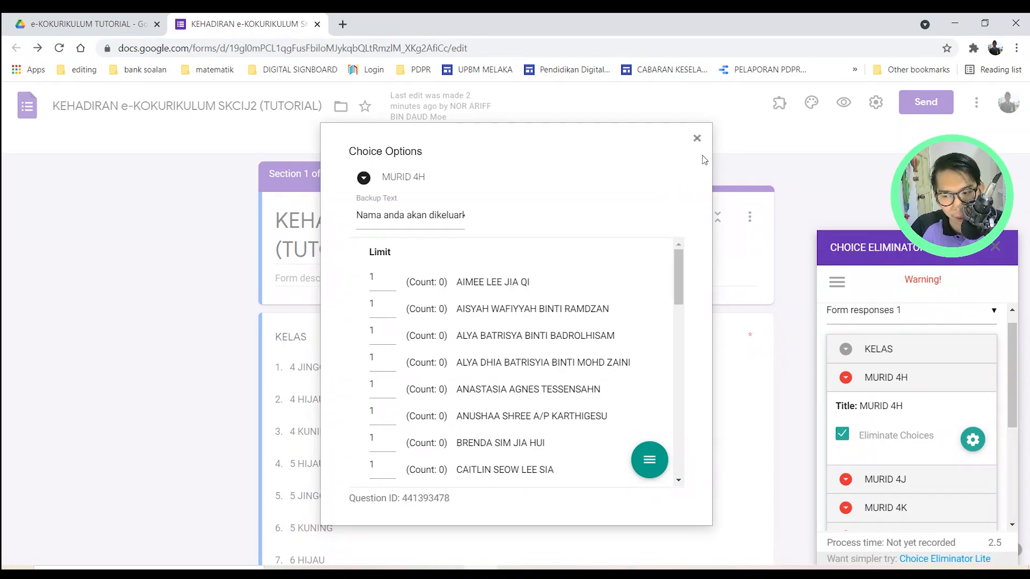
left_click(697, 139)
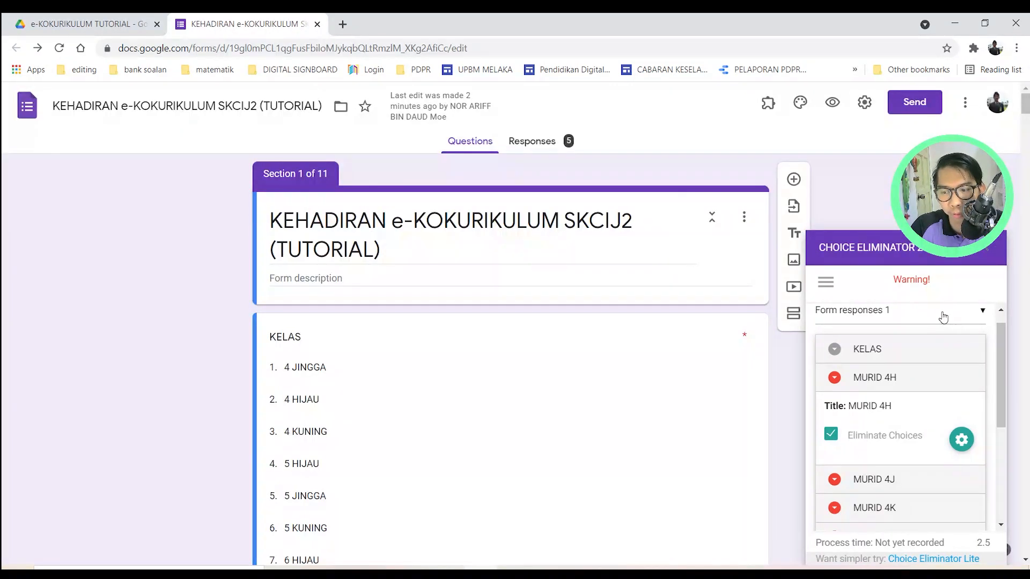
left_click(985, 253)
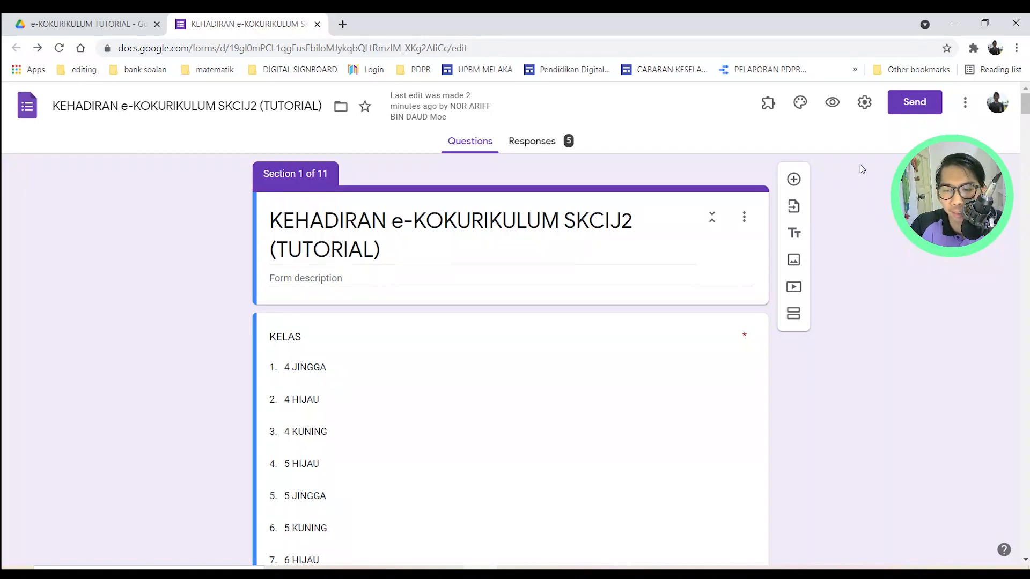
- Reopen the Choice Eliminator 2 configuration for the attendance form and restore all choices
left_click(767, 105)
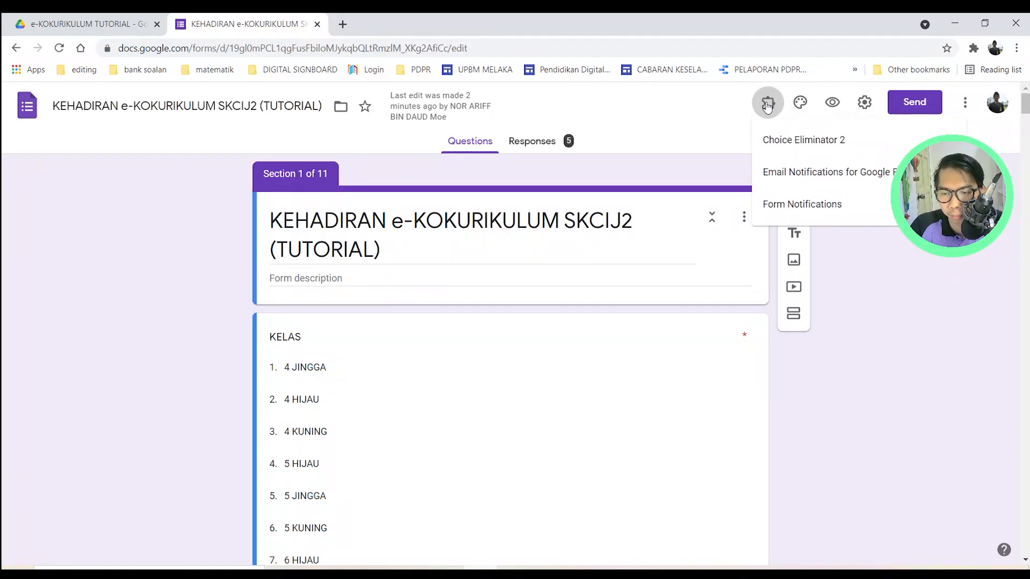
left_click(805, 140)
left_click(485, 168)
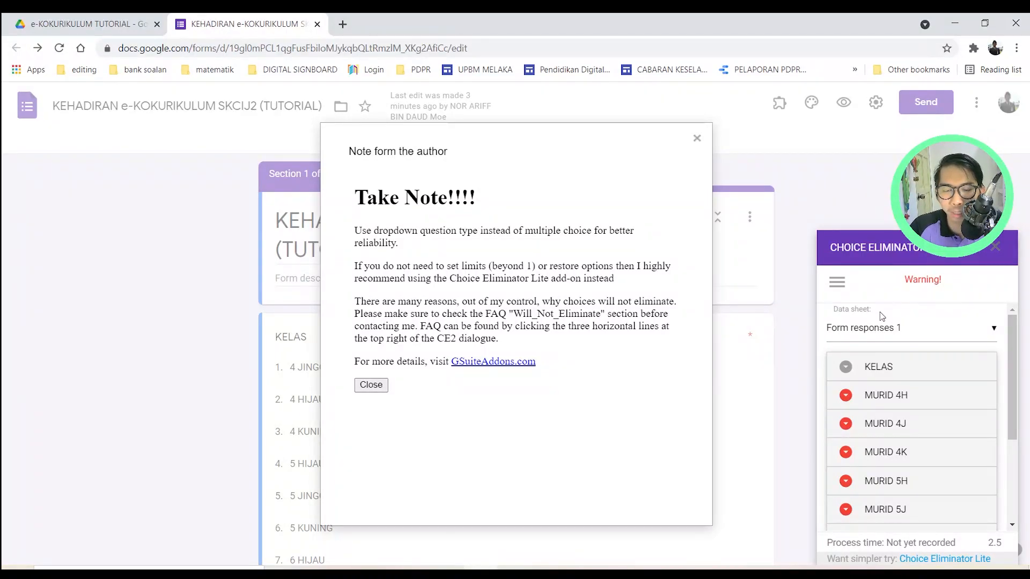
left_click(841, 288)
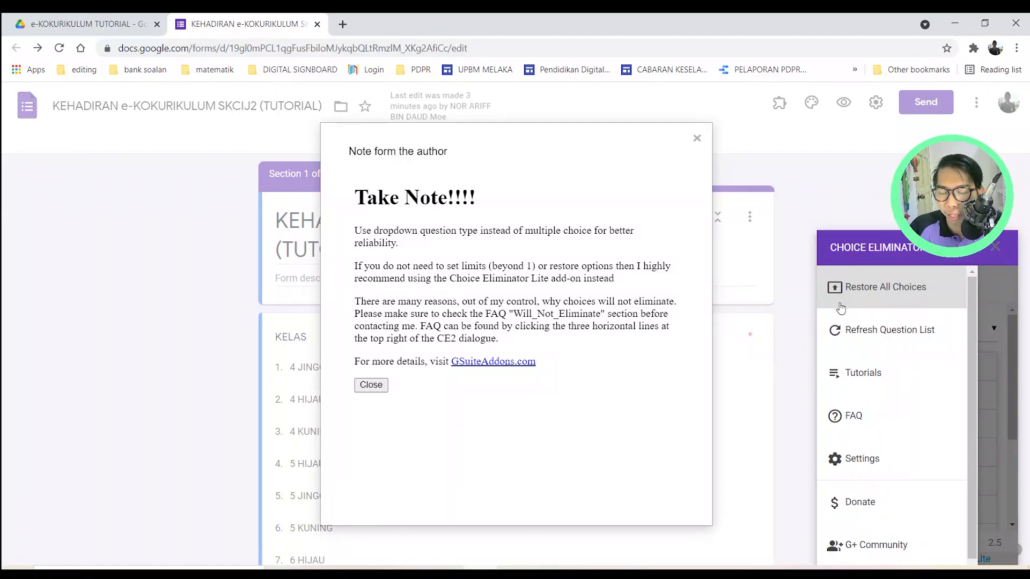
left_click(900, 290)
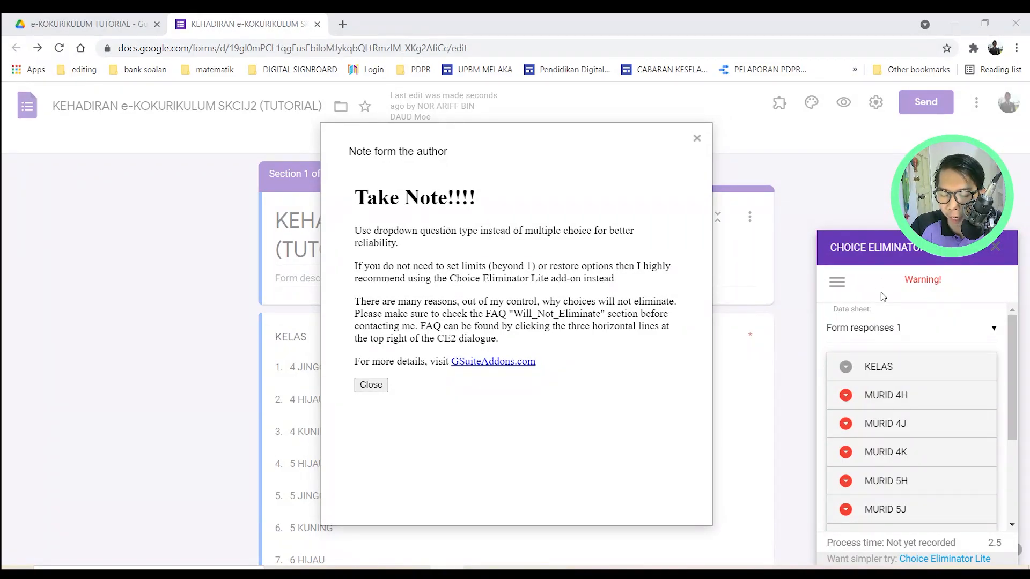
- Check the backup text and the limit per student in the MURID 4H choice options, and close the add-on
left_click(918, 398)
left_click(973, 457)
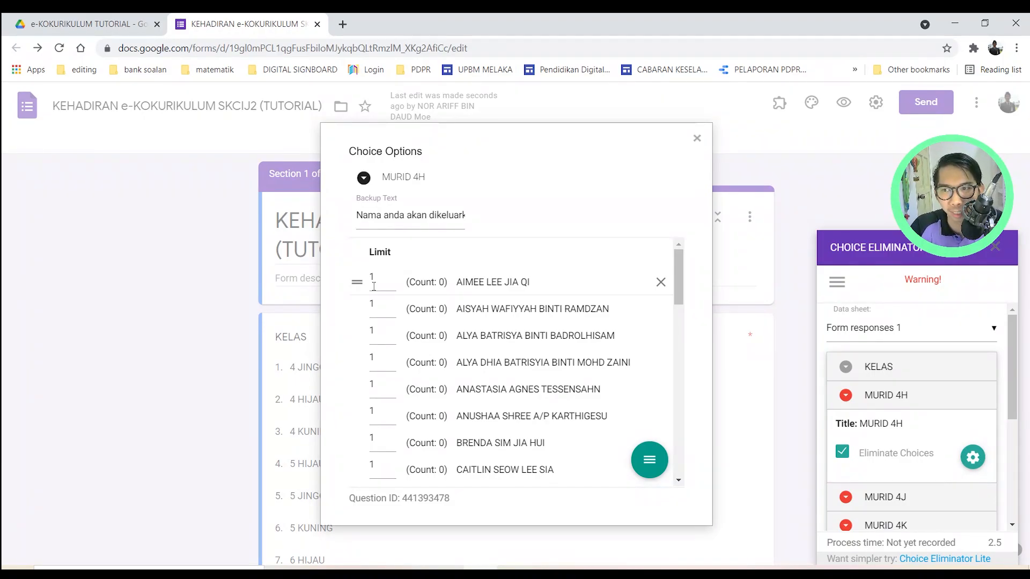
left_click(696, 140)
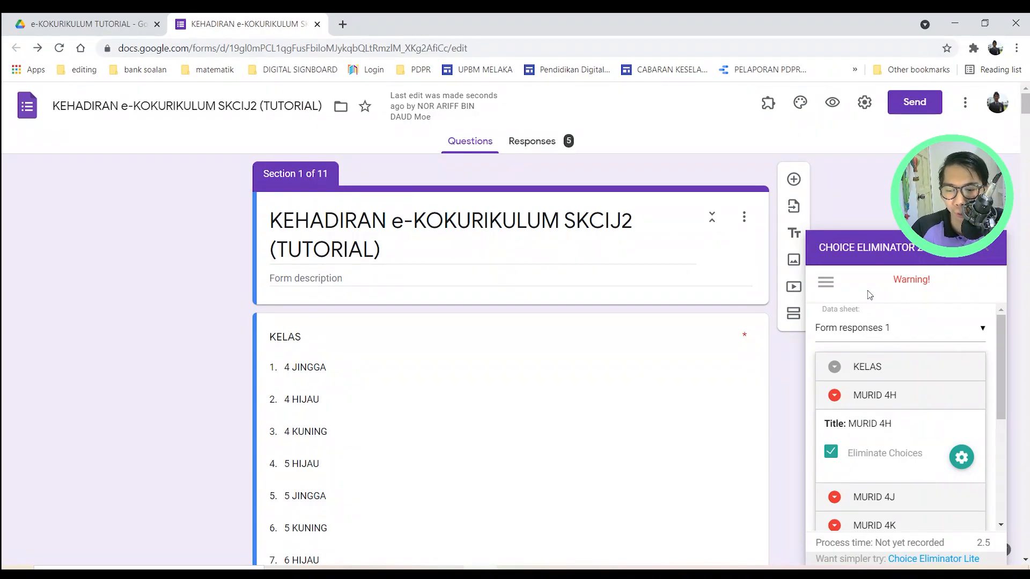
left_click(980, 251)
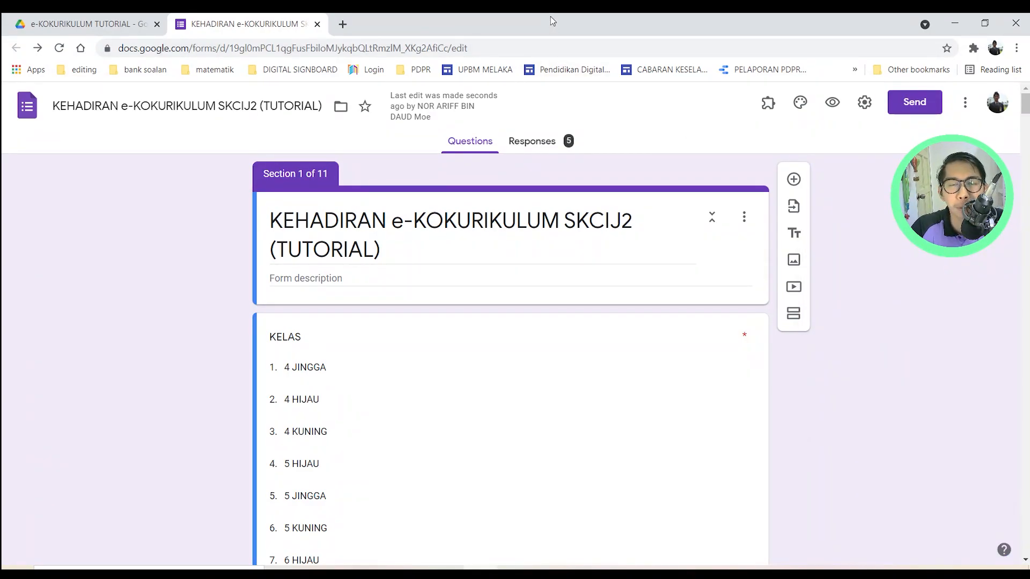